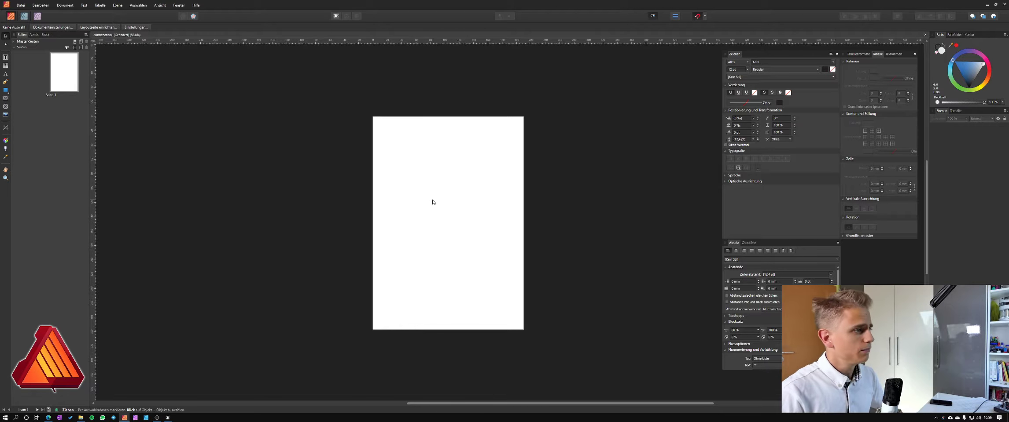
# Load Algensalat.pdf from the Rezepte folder via Dokument > Seiten aus Datei hinzufügen
pyautogui.scroll(1, 402, 189)
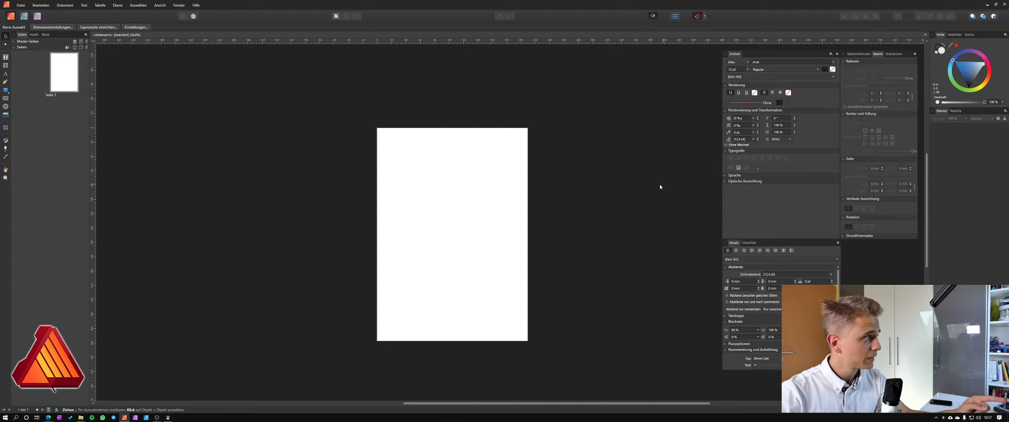
pyautogui.click(75, 6)
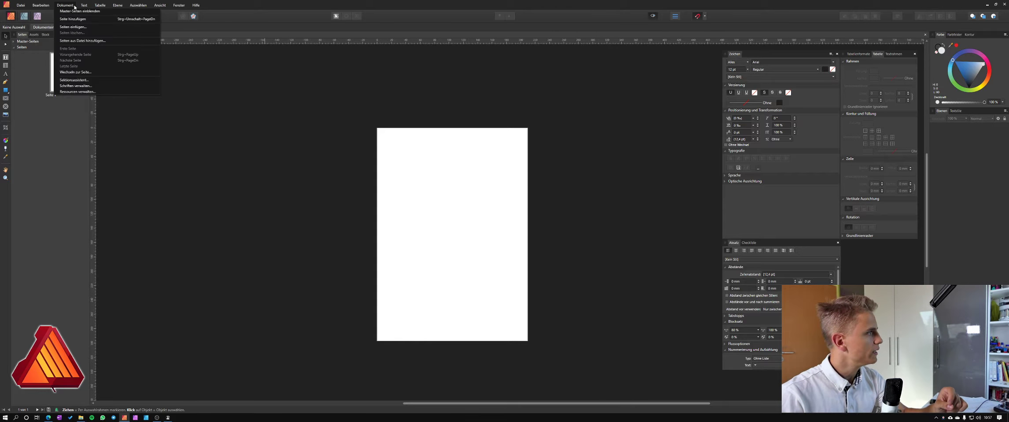
pyautogui.click(83, 40)
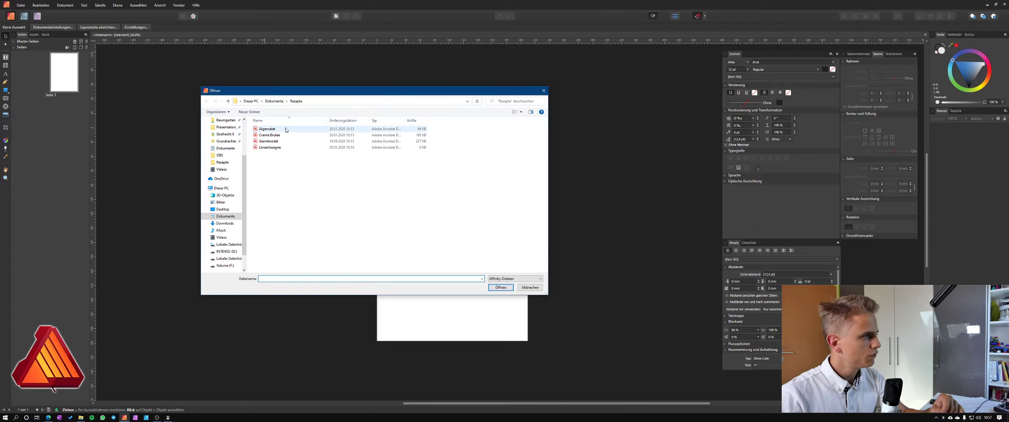
pyautogui.doubleClick(286, 129)
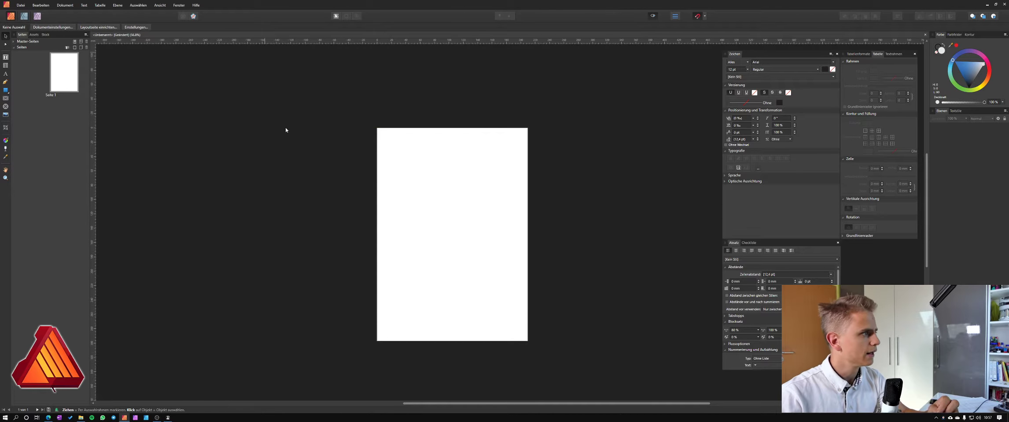
pyautogui.moveTo(443, 161); pyautogui.dragTo(445, 159)
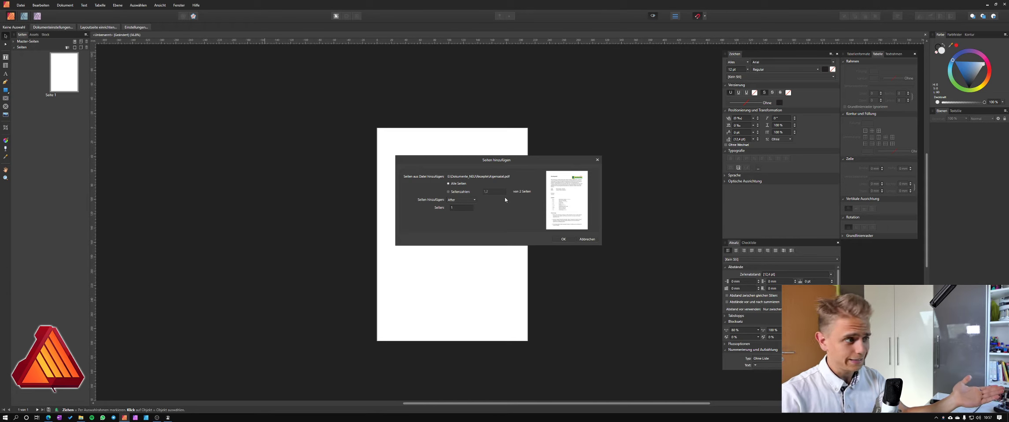
# Set the import placement to Replacing page 1 and confirm the import
pyautogui.click(452, 199)
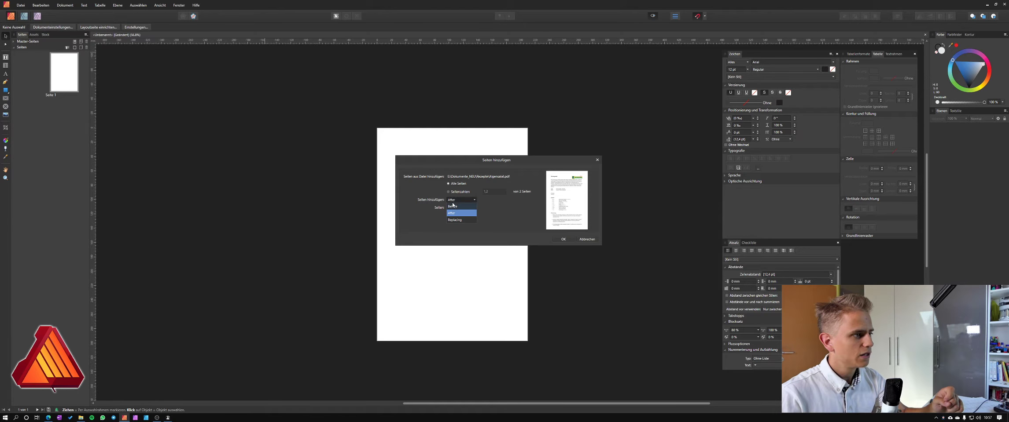
pyautogui.click(453, 205)
pyautogui.click(453, 201)
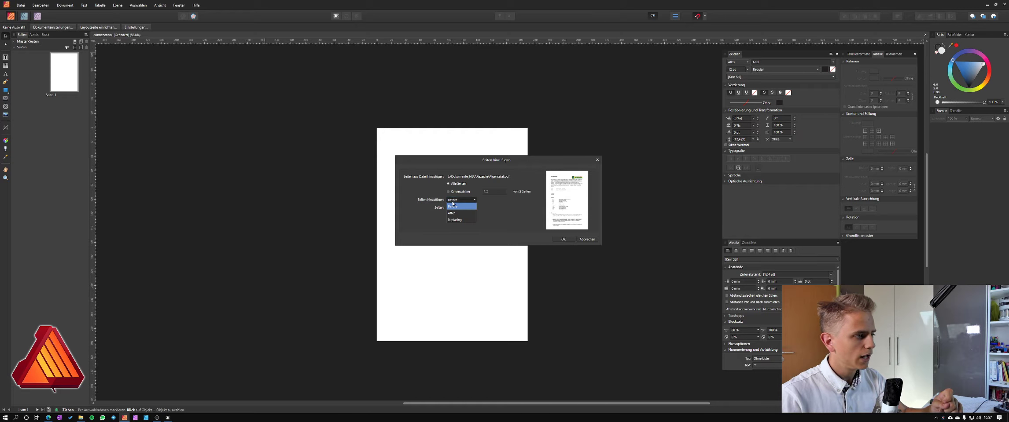
pyautogui.click(452, 205)
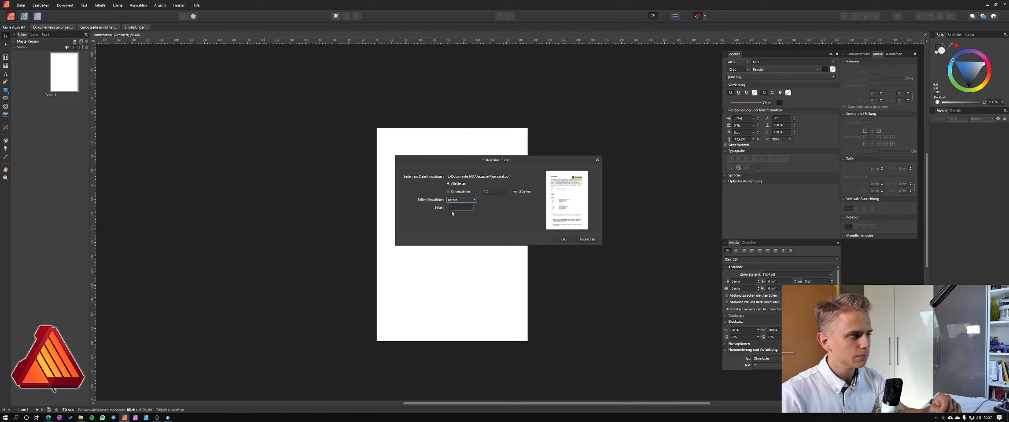
pyautogui.hotkey('ctrl', 'a')
pyautogui.write('1')
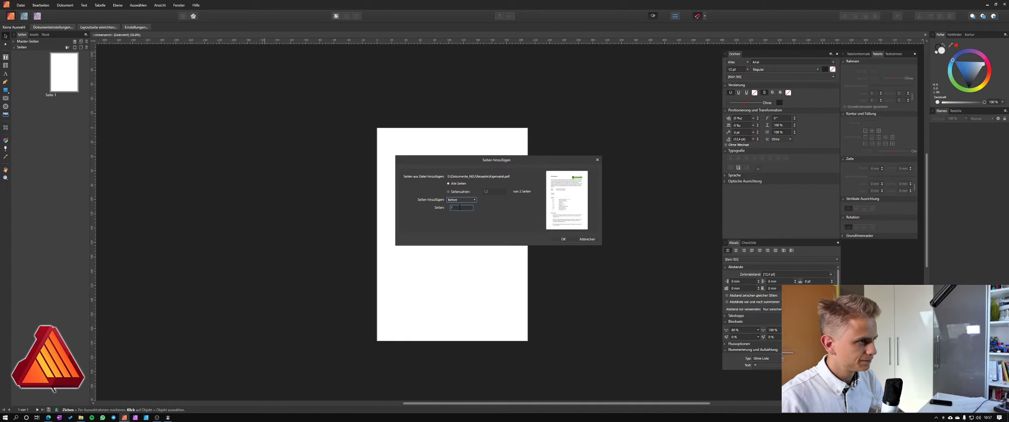
pyautogui.click(454, 201)
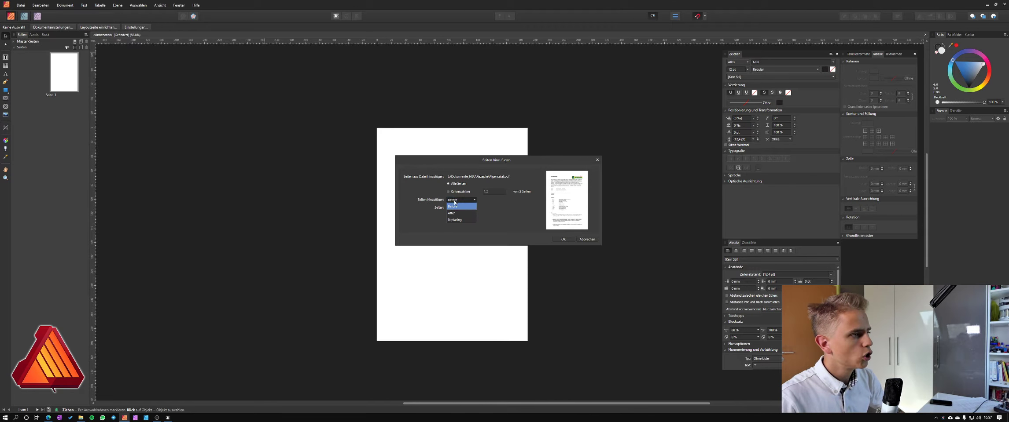
pyautogui.click(452, 220)
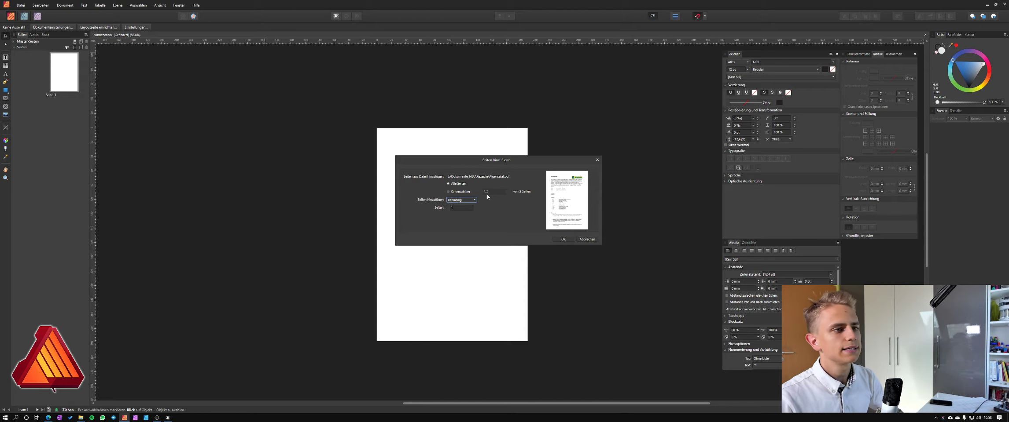
pyautogui.click(455, 209)
pyautogui.click(452, 199)
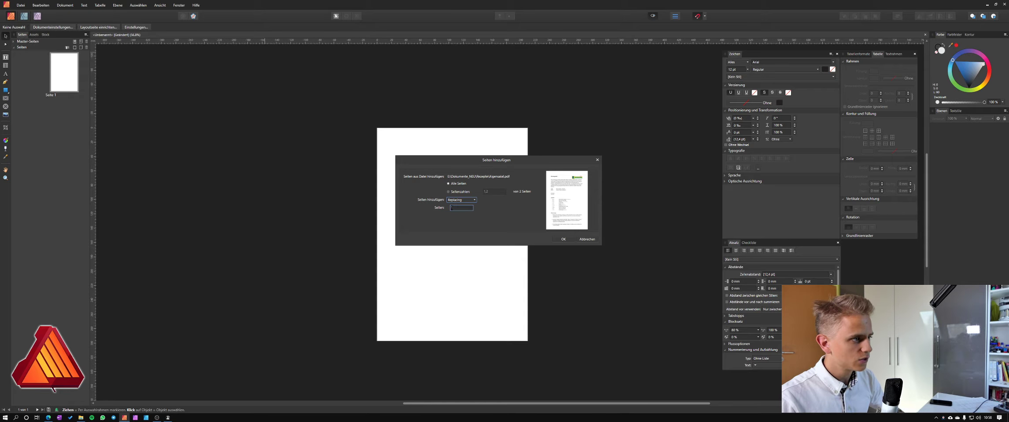
pyautogui.click(557, 238)
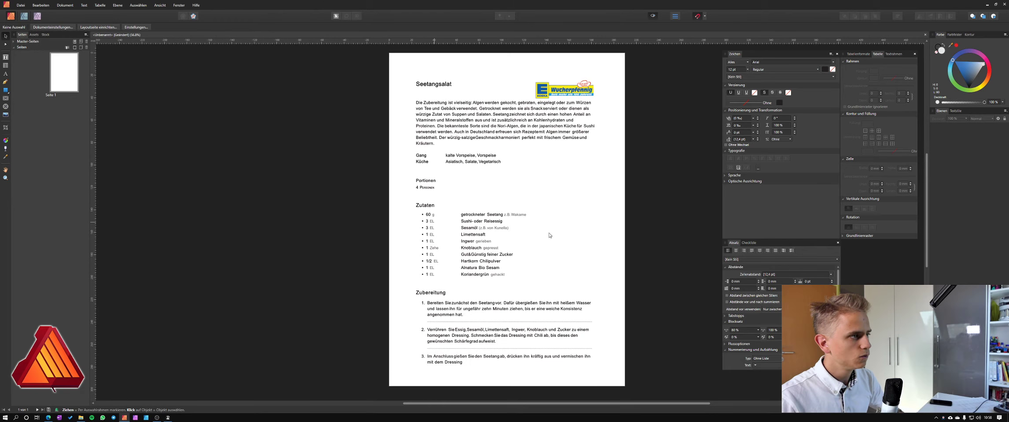
# Load Germknödel.pdf into the add-pages-from-file dialog
pyautogui.scroll(-2, 503, 235)
pyautogui.keyDown('ctrl'); pyautogui.scroll(-2, 503, 234); pyautogui.keyUp('ctrl')
pyautogui.scroll(-2, 503, 234)
pyautogui.hscroll(-1, 515, 199)
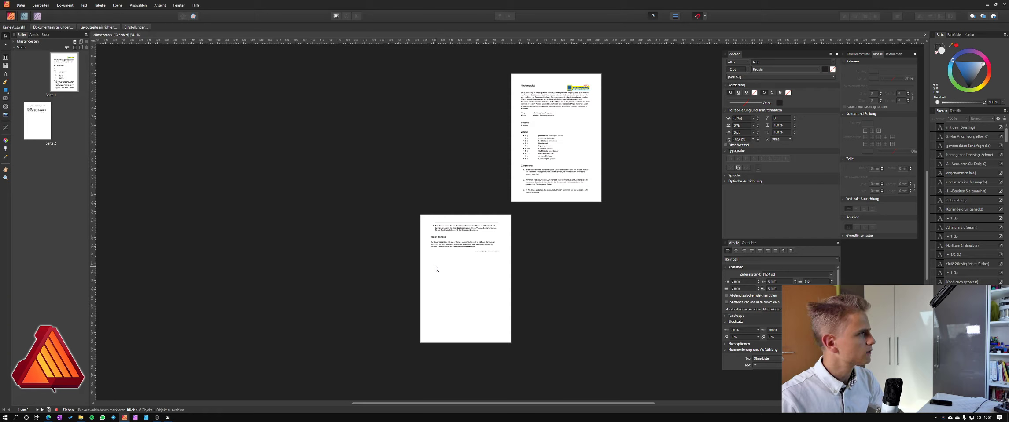
pyautogui.click(65, 4)
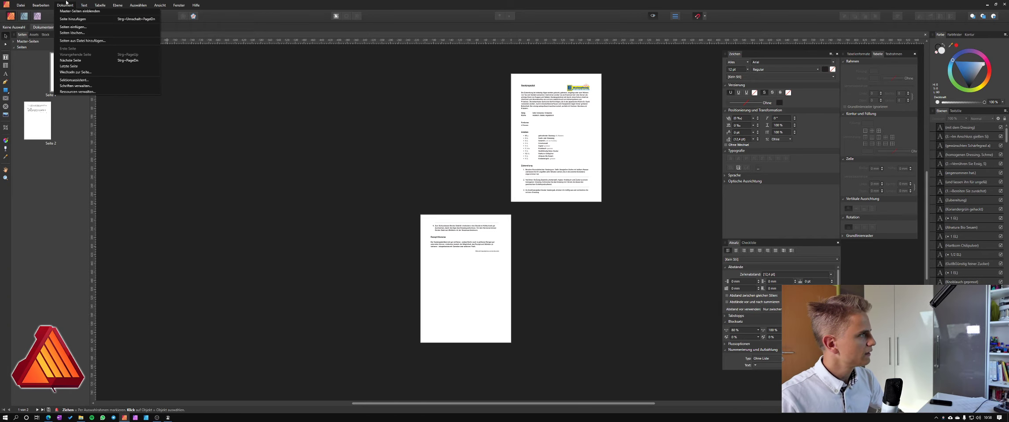
pyautogui.click(71, 41)
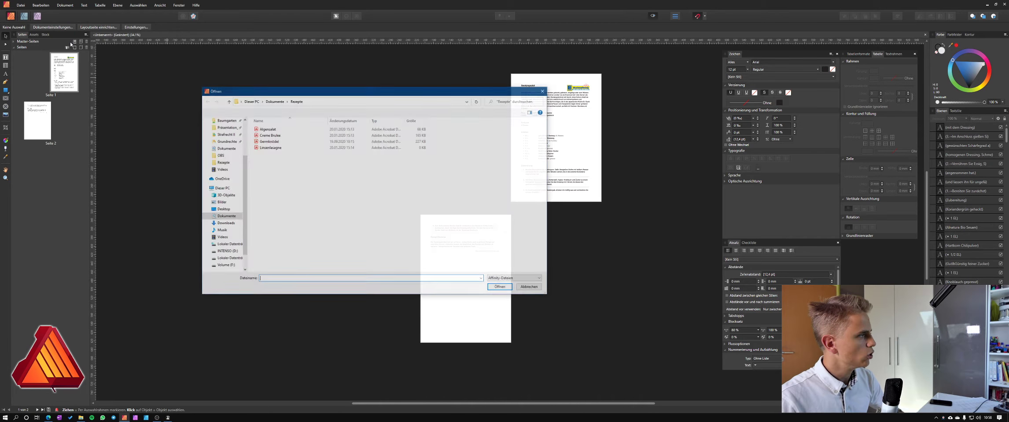
pyautogui.doubleClick(269, 142)
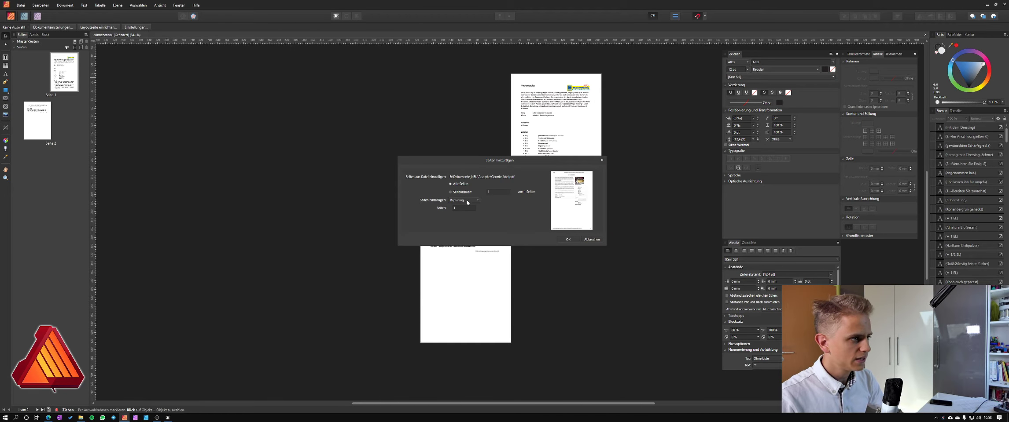
# Place the imported Germknödel page After page 2 and confirm
pyautogui.click(463, 201)
pyautogui.click(453, 214)
pyautogui.click(567, 239)
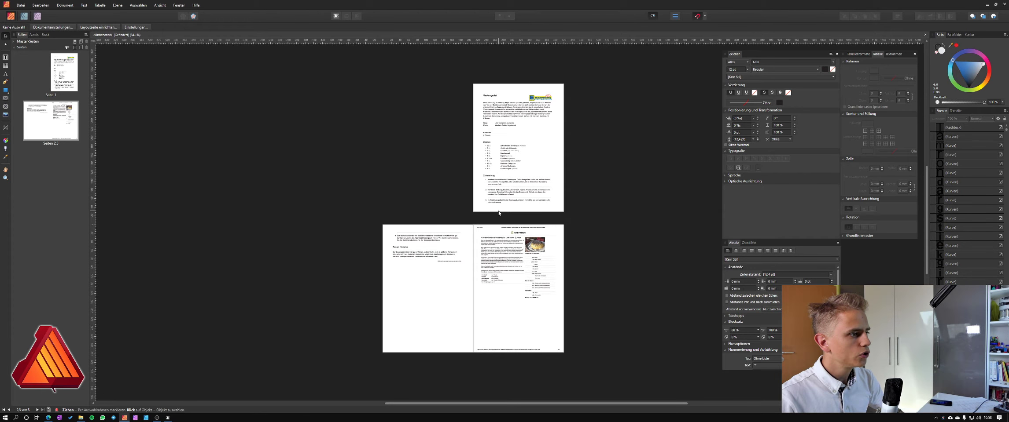
# Load Creme Brulee.pdf into the add-pages-from-file dialog
pyautogui.click(62, 5)
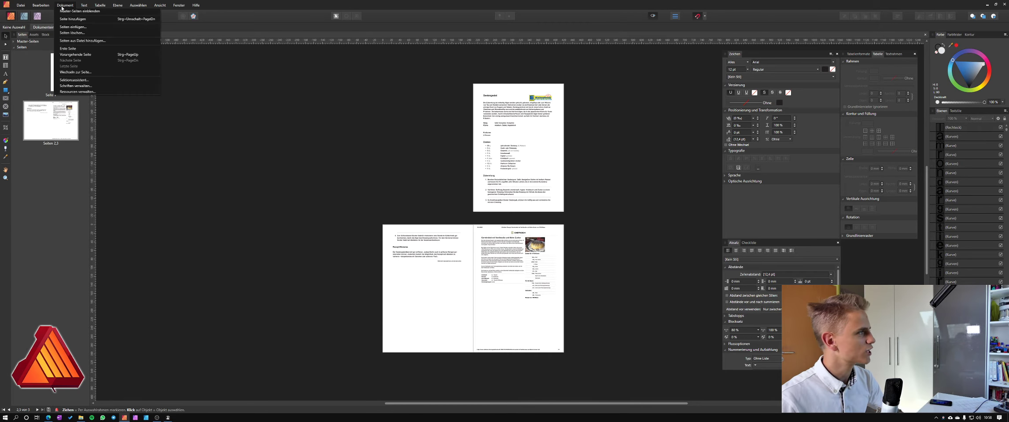
pyautogui.click(83, 40)
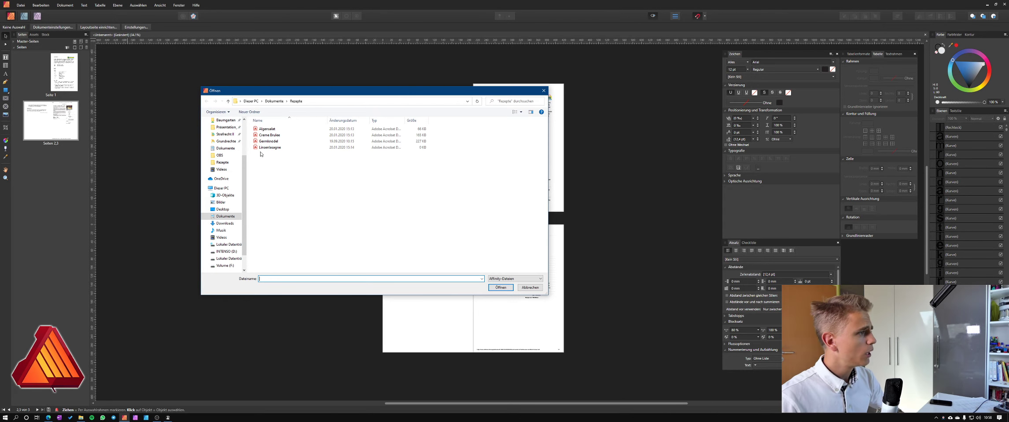
pyautogui.doubleClick(269, 135)
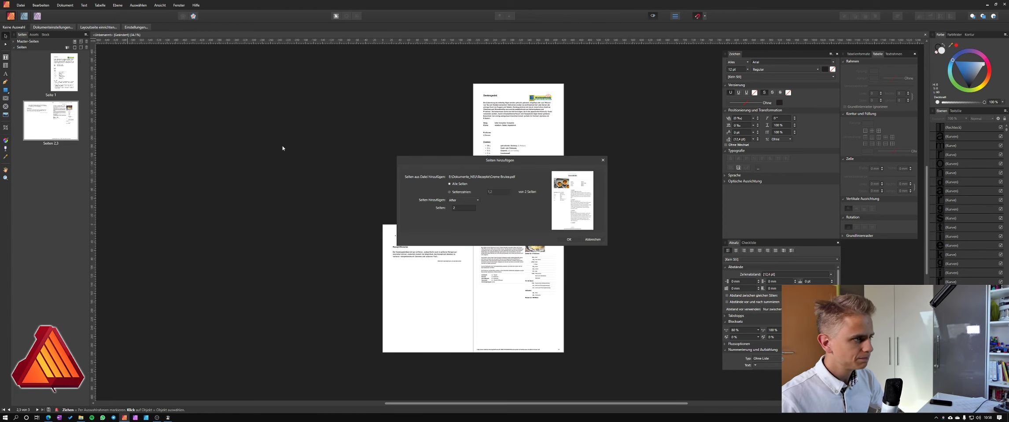
# Insert the Creme Brulee pages After page 3 and confirm
pyautogui.click(458, 210)
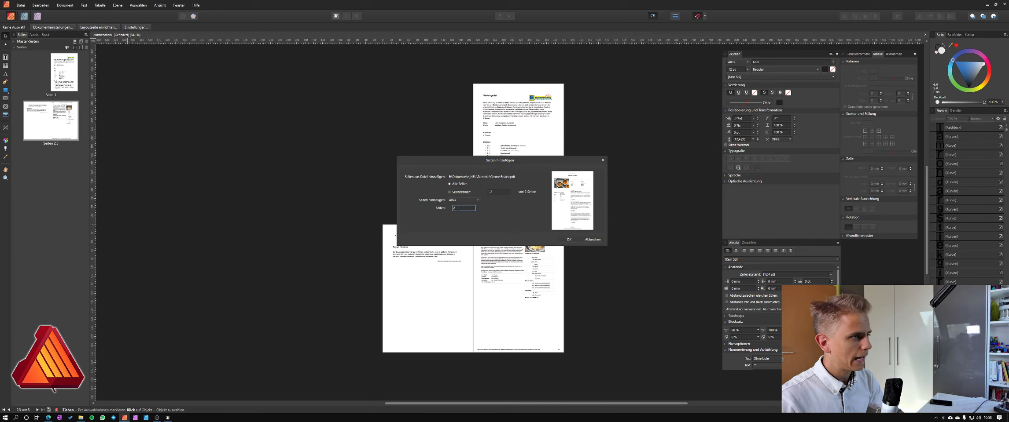
pyautogui.write('3')
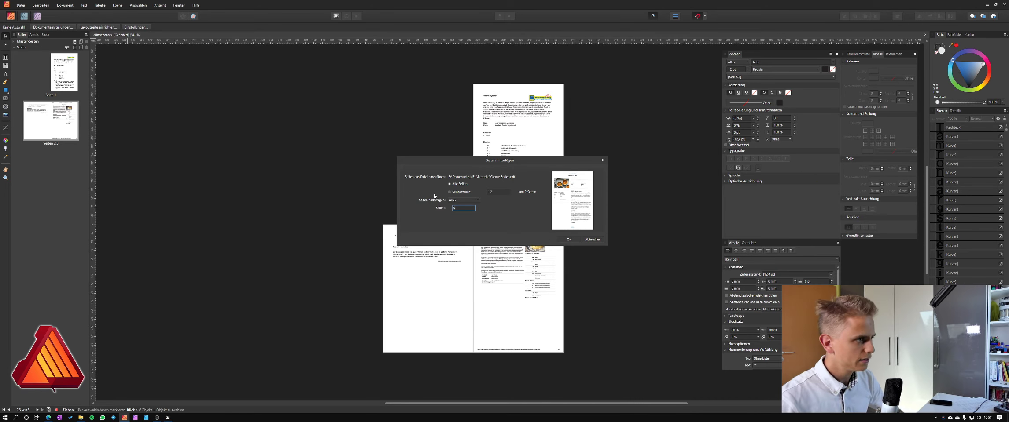
pyautogui.click(568, 240)
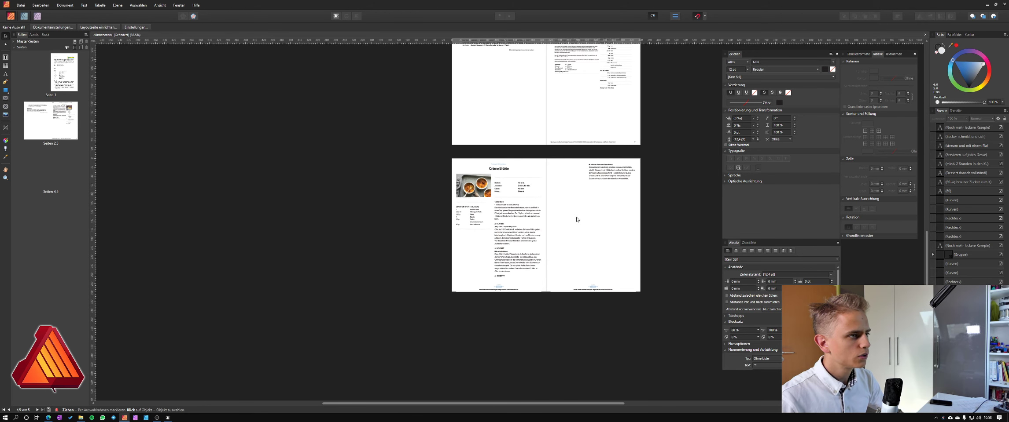
pyautogui.scroll(-2, 568, 231)
pyautogui.scroll(-1, 559, 231)
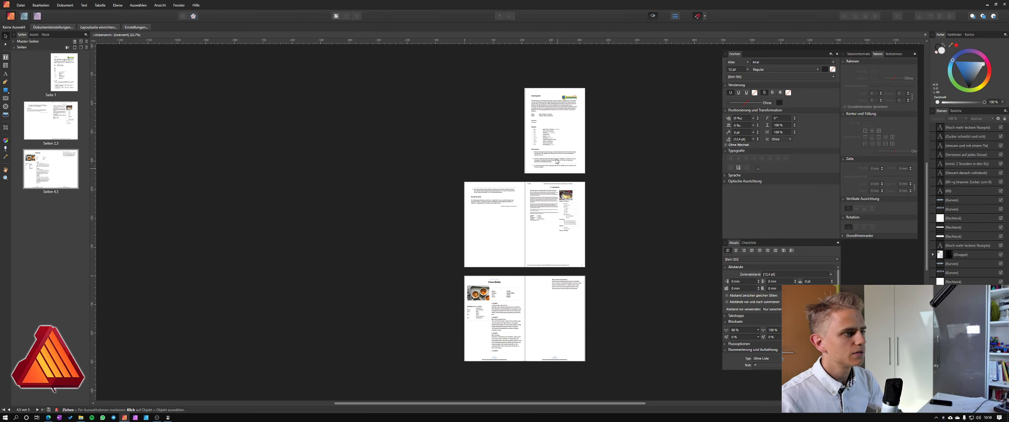
# Select 'Suppen' in the page 1 introduction and retype it as 'Zwiebel'
pyautogui.scroll(4, 556, 162)
pyautogui.scroll(1, 506, 198)
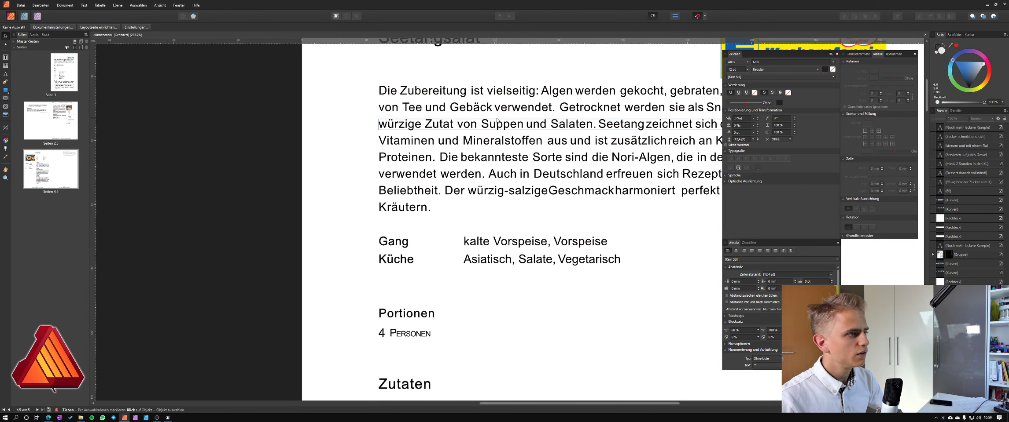
pyautogui.doubleClick(498, 126)
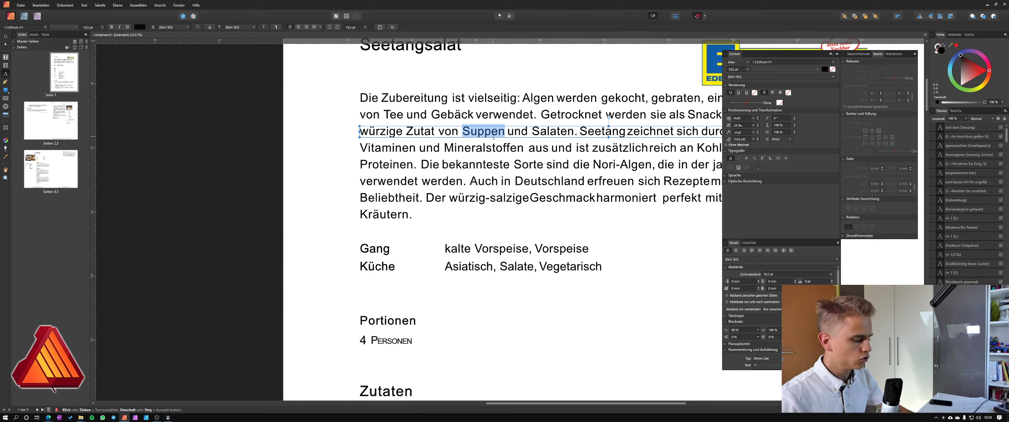
pyautogui.write('Zwiebel')
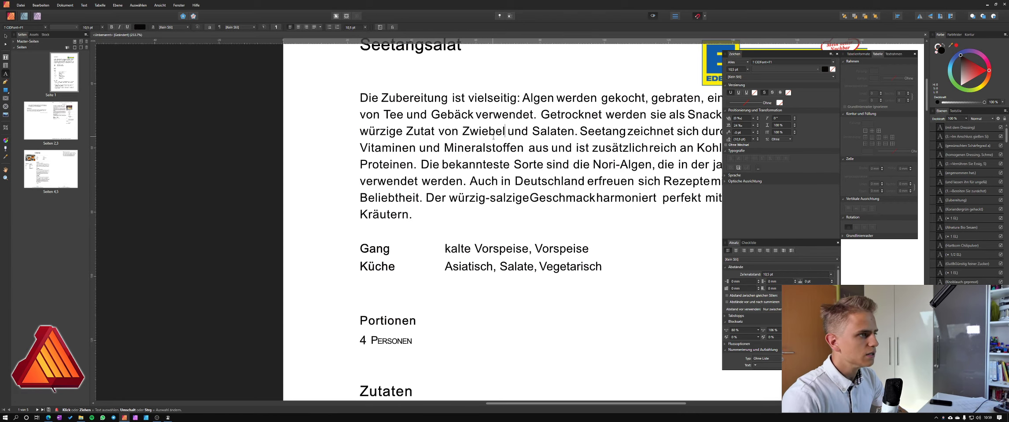
pyautogui.scroll(-3, 492, 137)
pyautogui.scroll(-2, 497, 123)
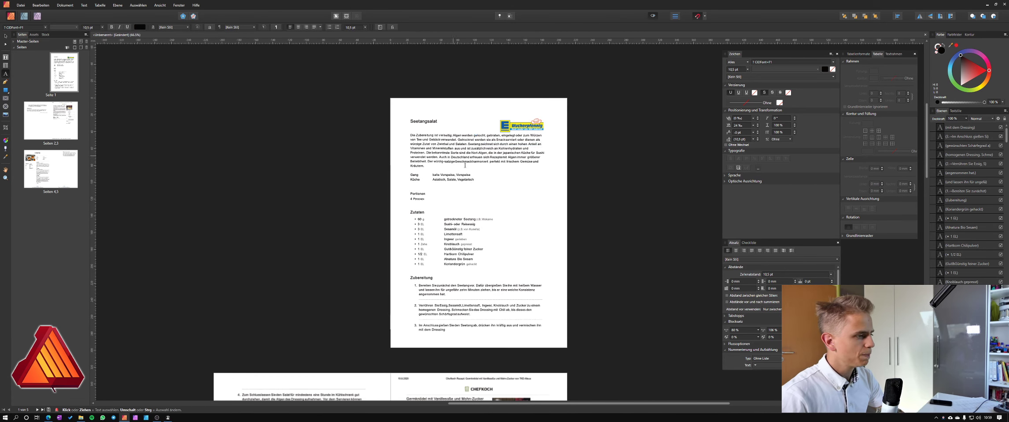
pyautogui.scroll(-1, 501, 112)
pyautogui.scroll(-2, 504, 112)
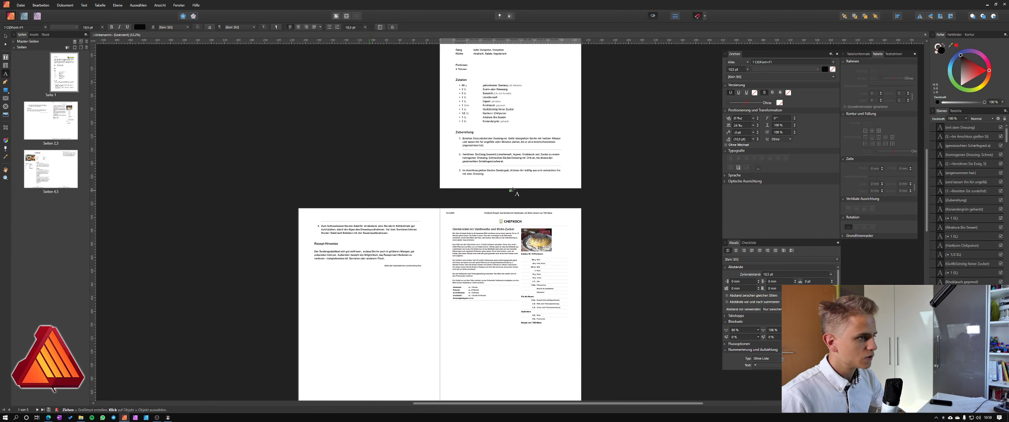
pyautogui.scroll(-2, 512, 190)
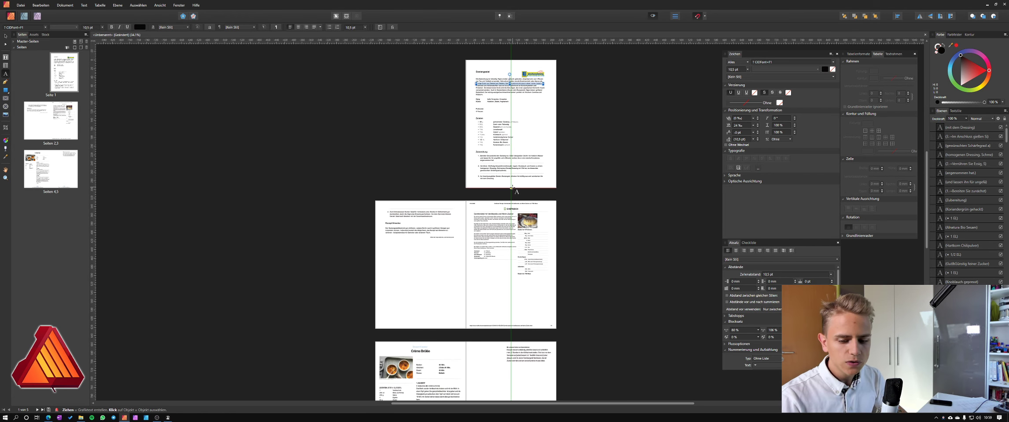